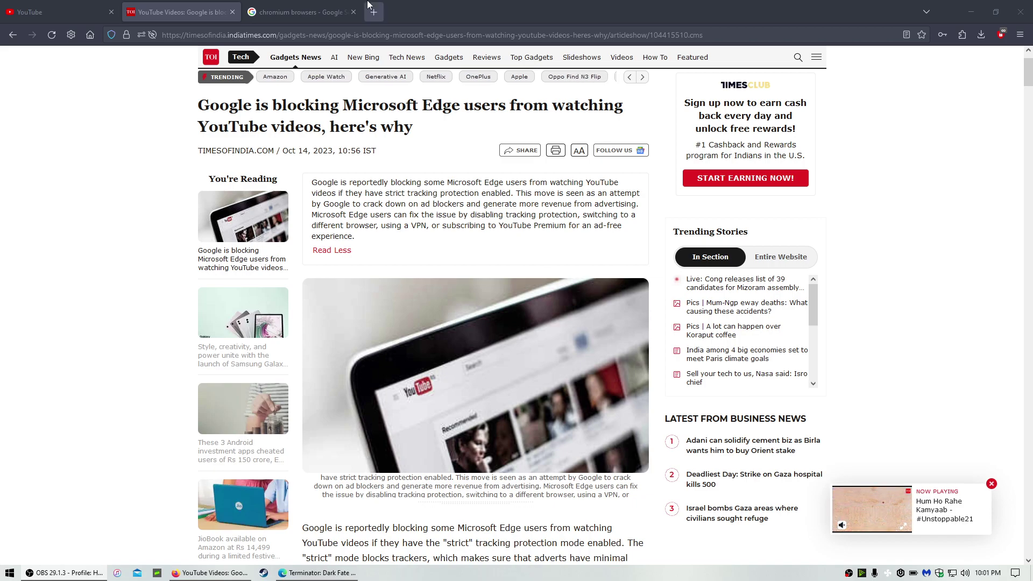
# Step: Switch to the 'chromium browsers - Google Search' tab from the news article
pyautogui.click(323, 7)
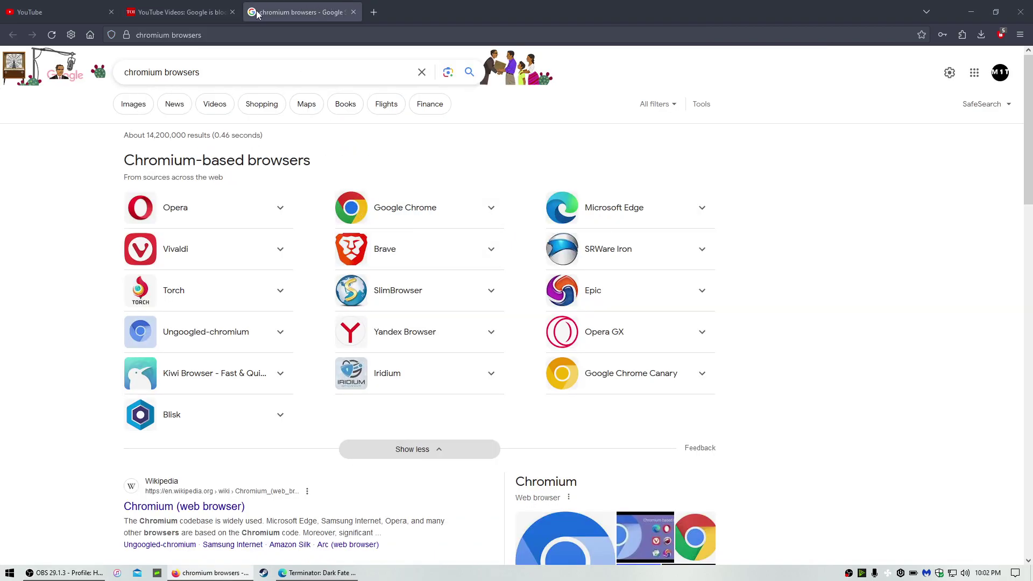
# Step: Alt+Tab to the Edge window showing the blocked Terminator YouTube video
pyautogui.hotkey('alt', 'Tab')
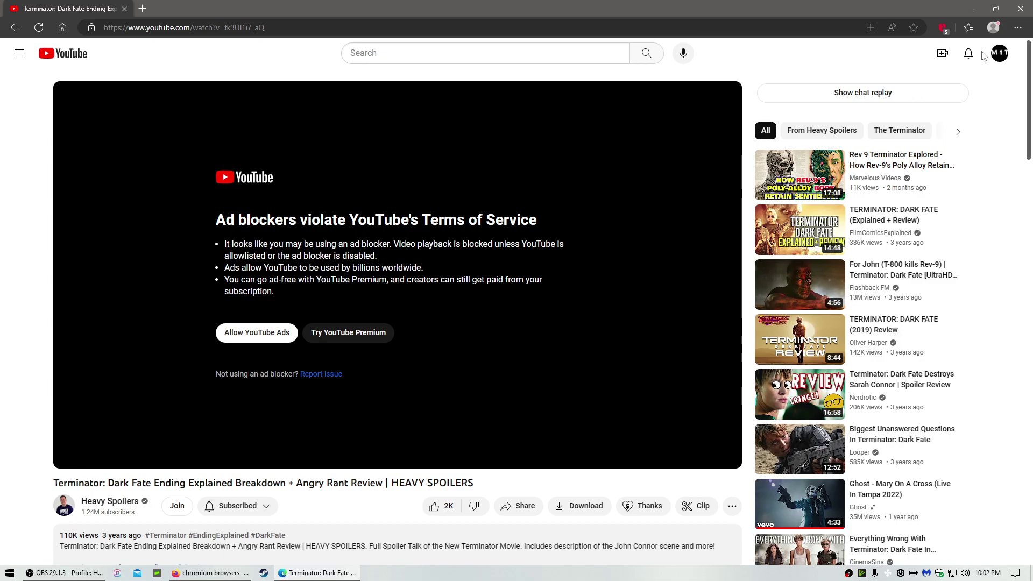
# Step: Check the Unlimited Adblocker panel on the blocked video, then bring Firefox's search results forward
pyautogui.click(943, 30)
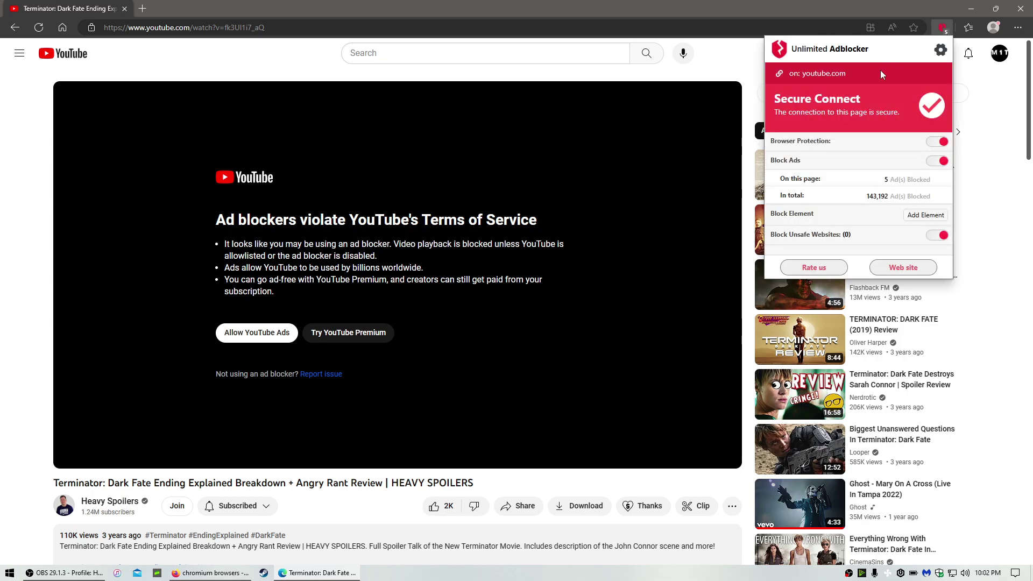
pyautogui.click(941, 30)
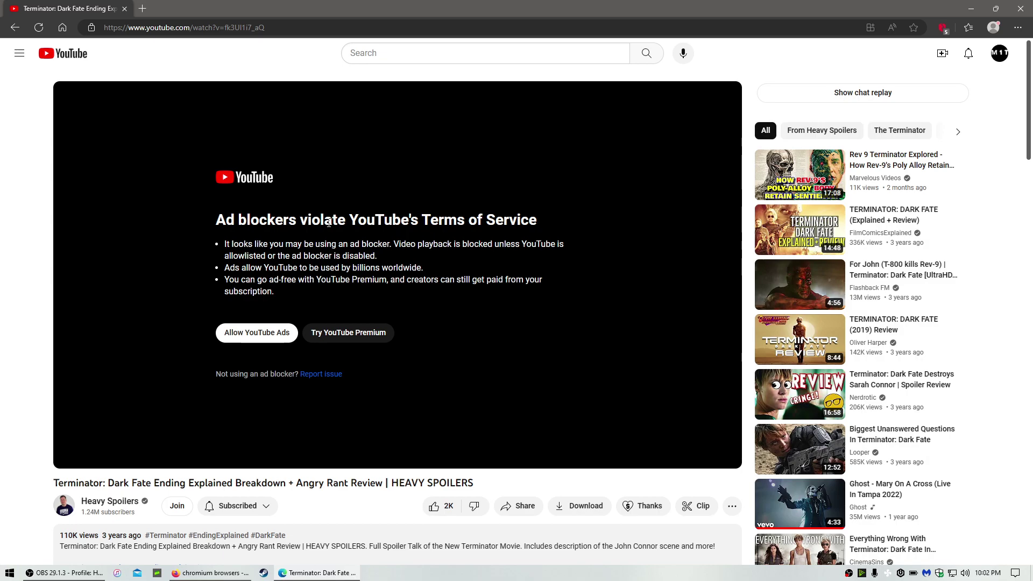
pyautogui.click(216, 573)
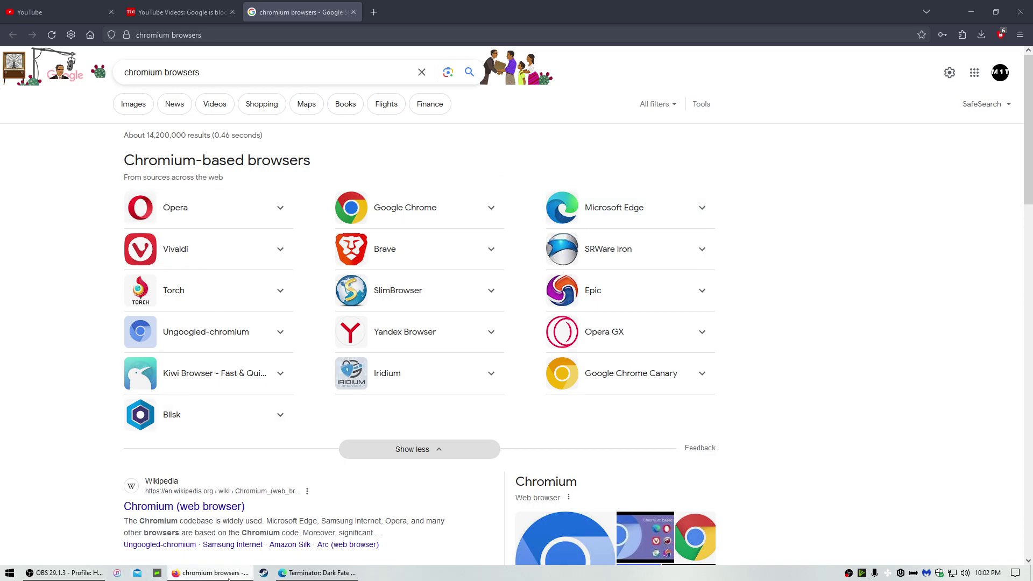
pyautogui.moveTo(208, 573)
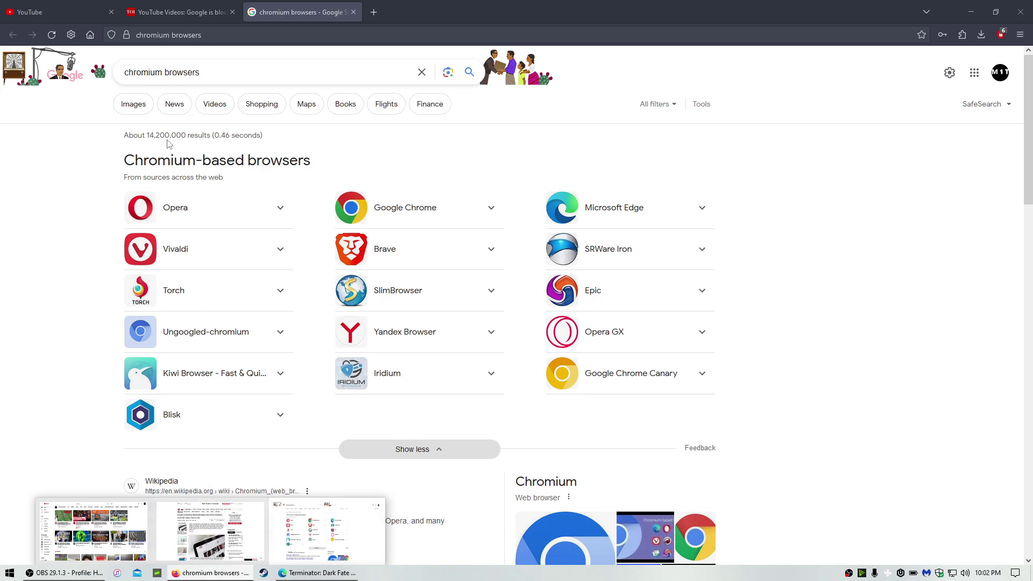
# Step: Maximize the Firefox window and switch to the YouTube home feed tab
pyautogui.moveTo(487, 5); pyautogui.dragTo(521, 20)
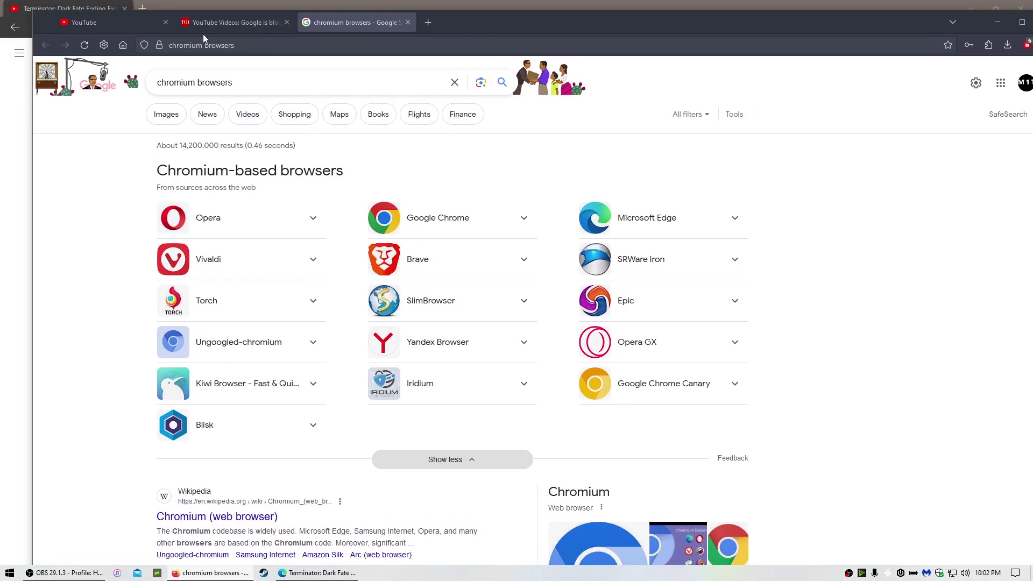
pyautogui.moveTo(620, 31); pyautogui.dragTo(624, 22)
pyautogui.doubleClick(624, 22)
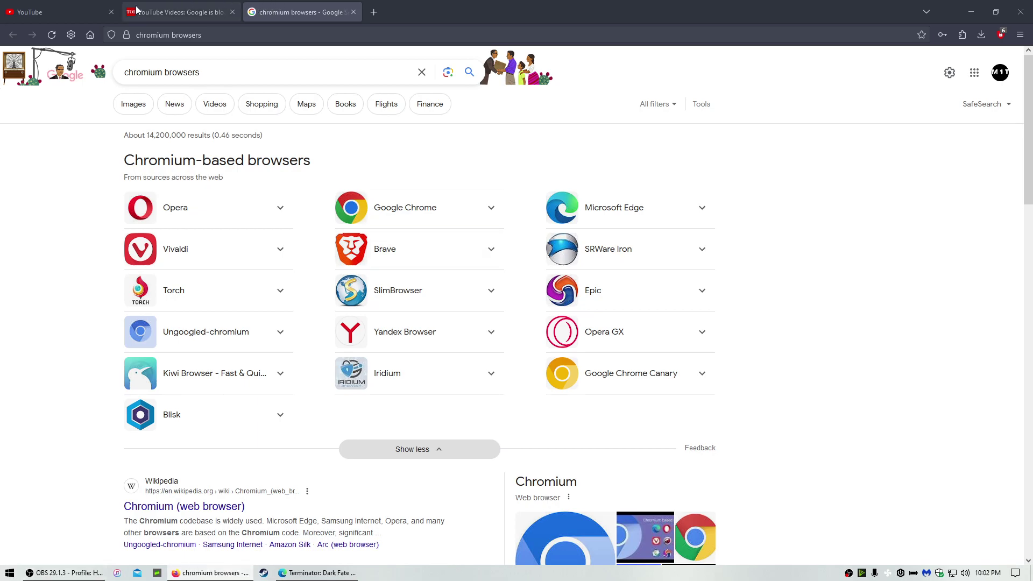
pyautogui.click(76, 15)
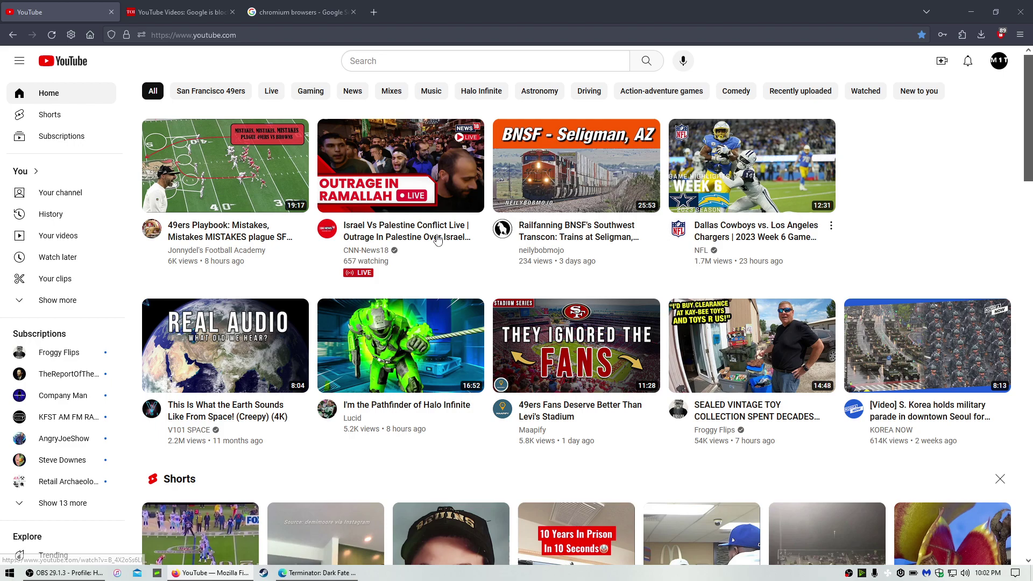
pyautogui.scroll(-2, 370, 219)
pyautogui.scroll(-3, 370, 218)
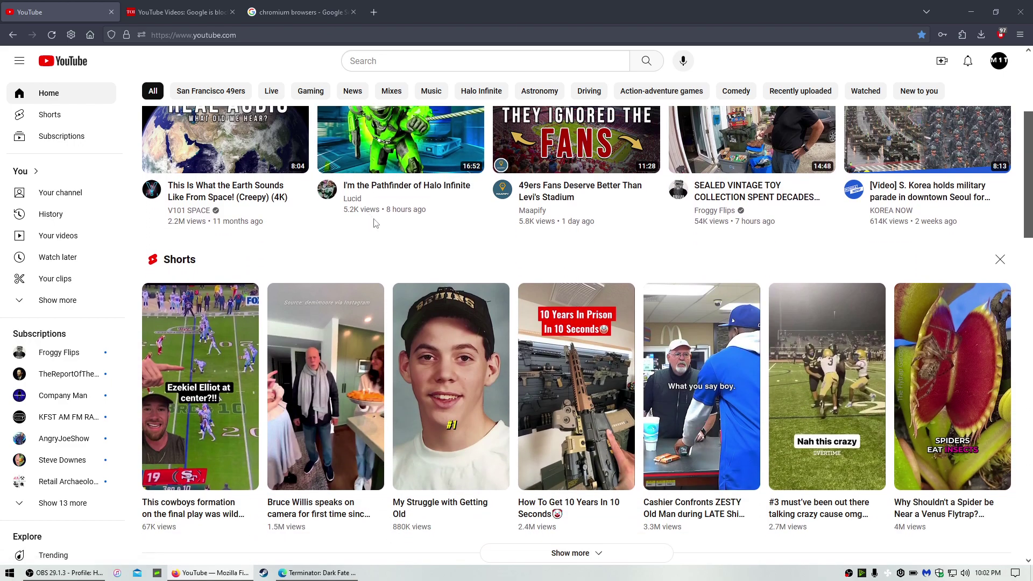
pyautogui.scroll(4, 370, 219)
pyautogui.scroll(1, 377, 227)
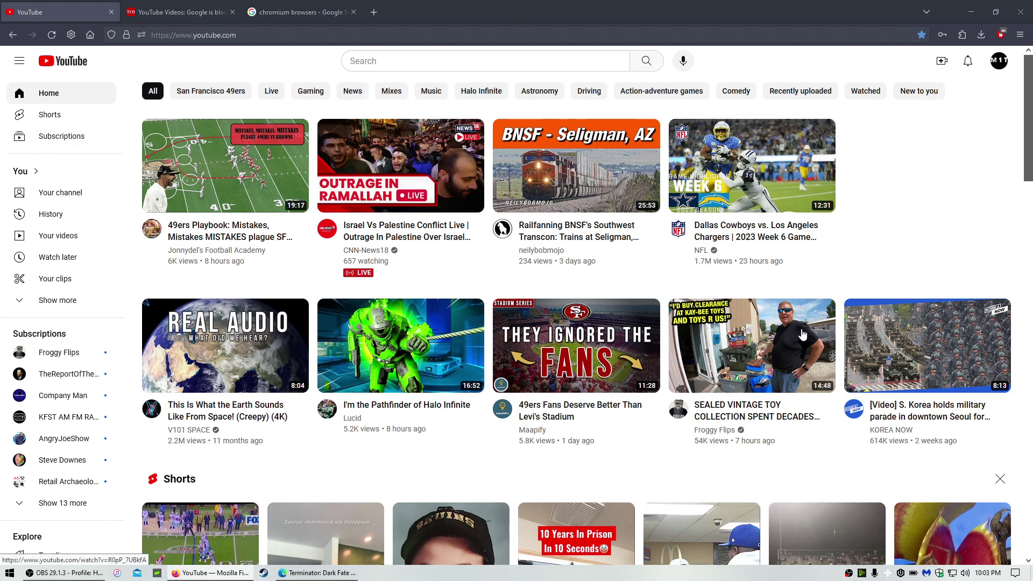
# Step: Play the vintage toy collection video ad-free and check the AdBlocker Ultimate panel
pyautogui.click(771, 337)
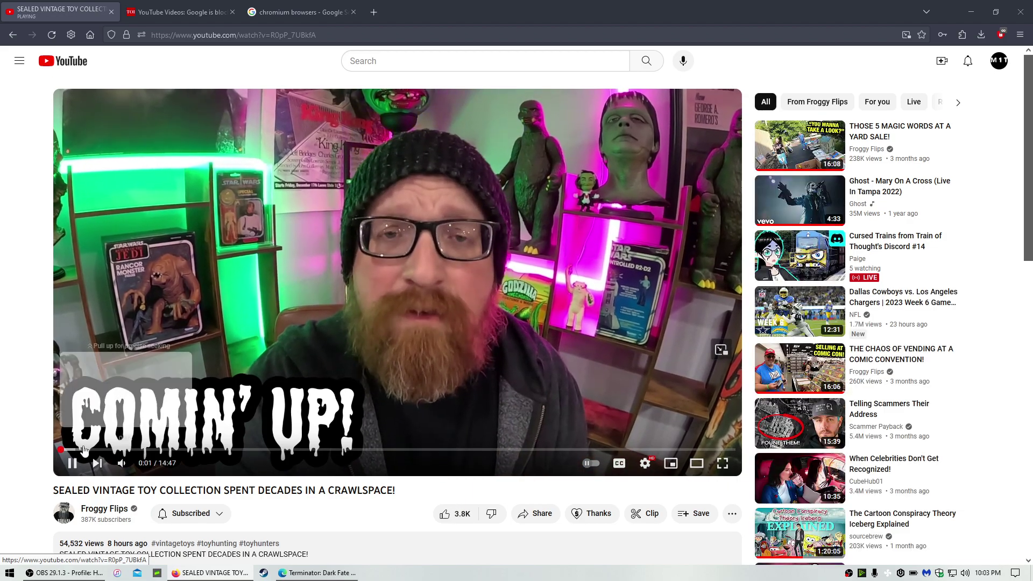
pyautogui.click(71, 462)
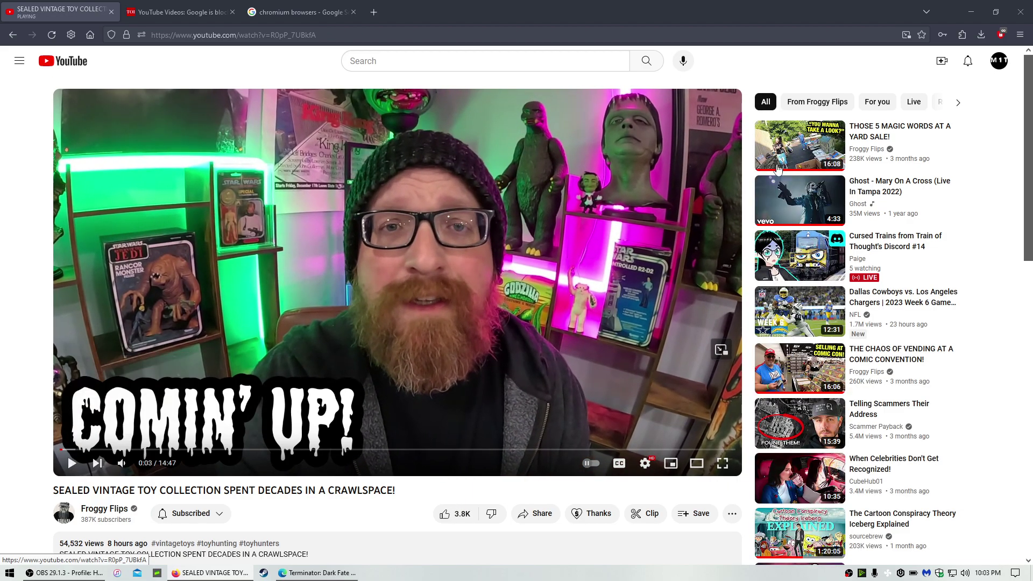
pyautogui.click(1002, 36)
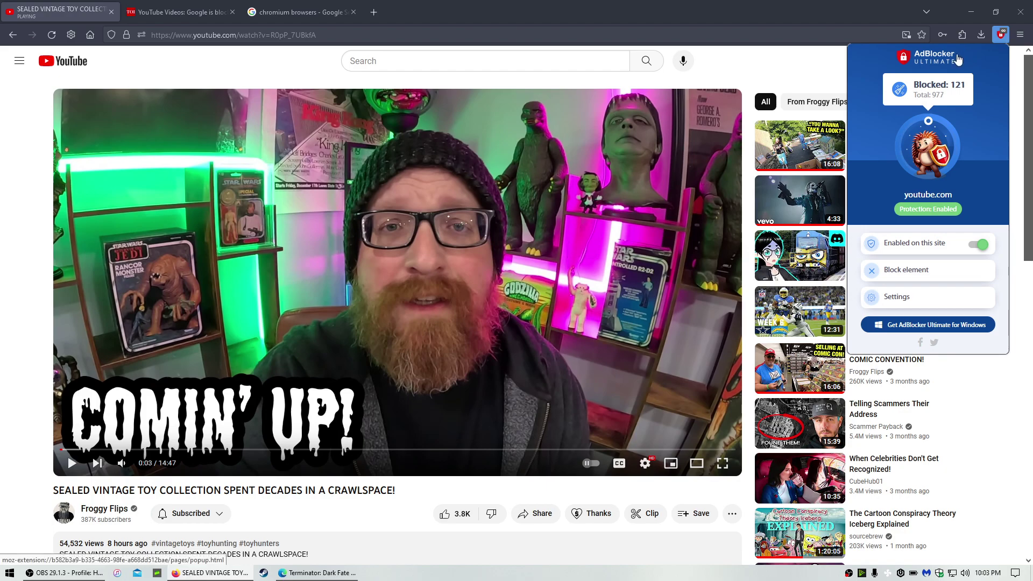
pyautogui.click(21, 376)
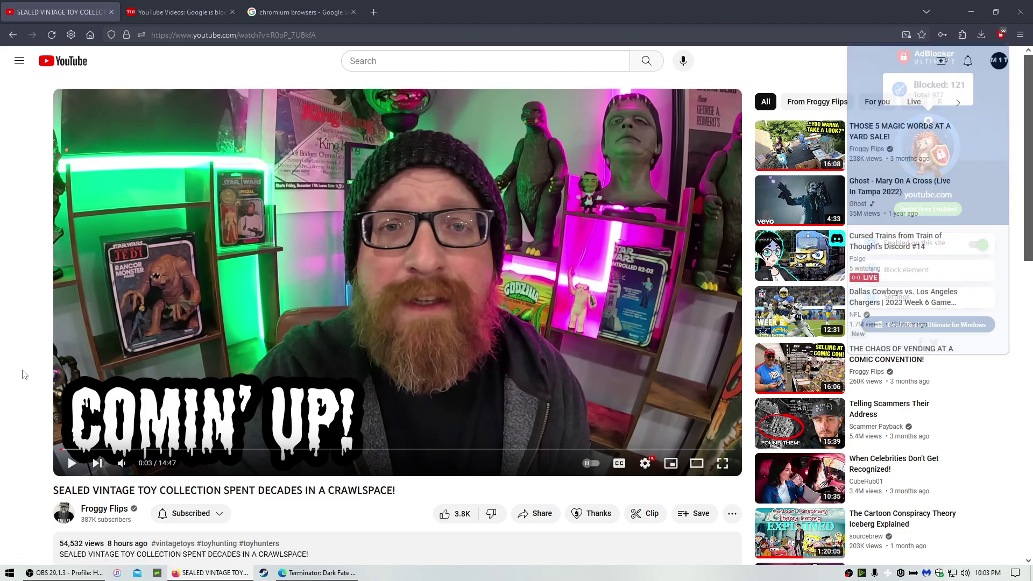
pyautogui.click(303, 329)
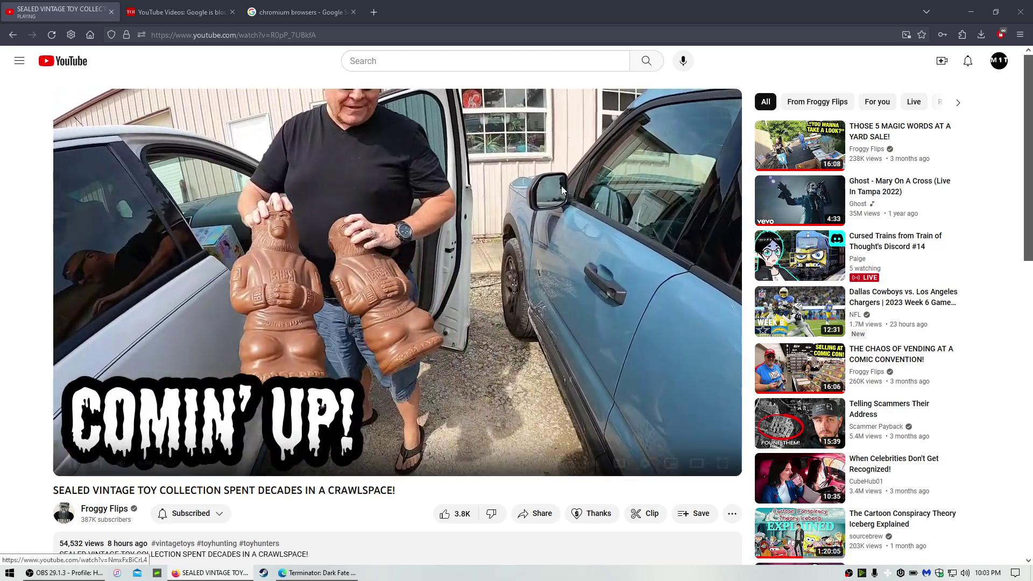
# Step: Return to YouTube home for the Super Bowl XXIII game, then open Rev 9 Terminator Explored in Edge
pyautogui.click(77, 68)
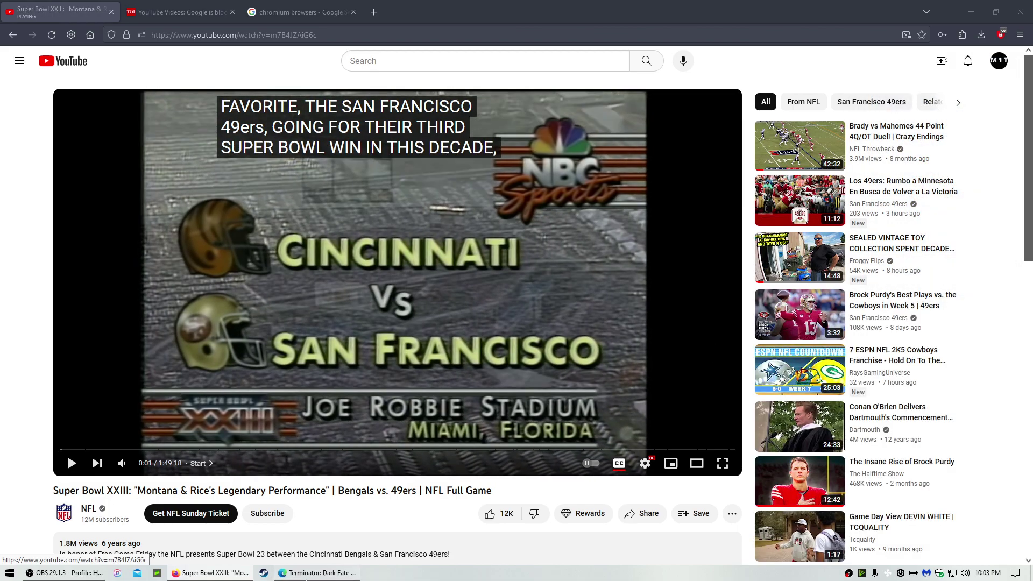
pyautogui.hotkey('alt', 'Tab')
pyautogui.click(842, 200)
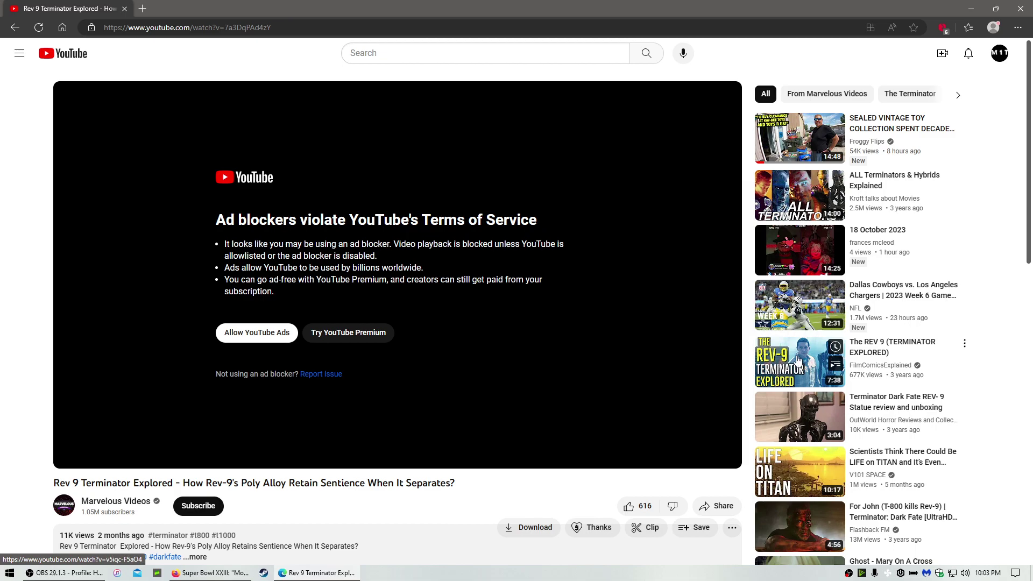
# Step: Open The REV 9 (TERMINATOR EXPLORED) in Edge, still blocked, then close Edge leaving Firefox's Super Bowl video
pyautogui.click(798, 362)
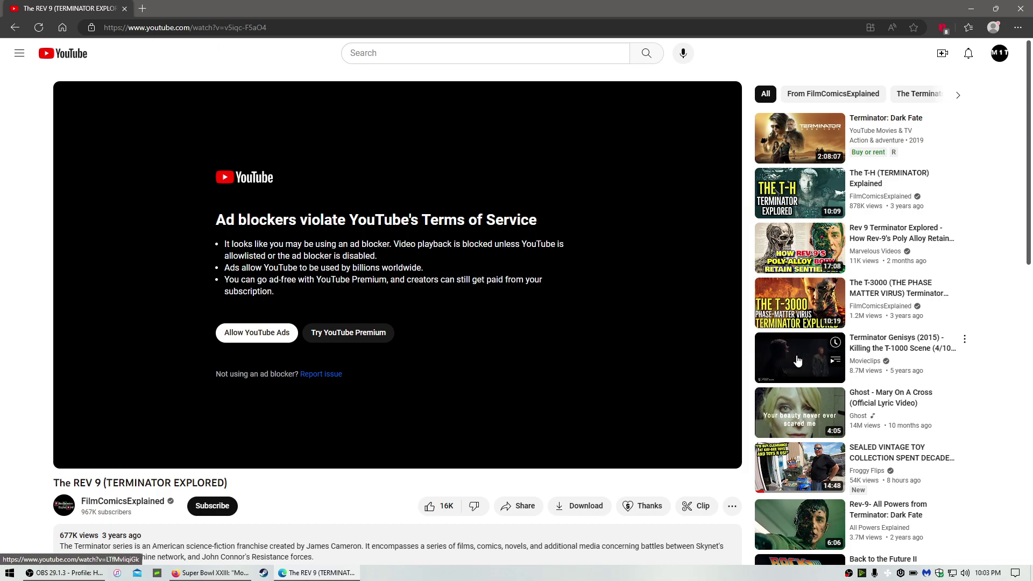
pyautogui.click(185, 573)
pyautogui.click(318, 573)
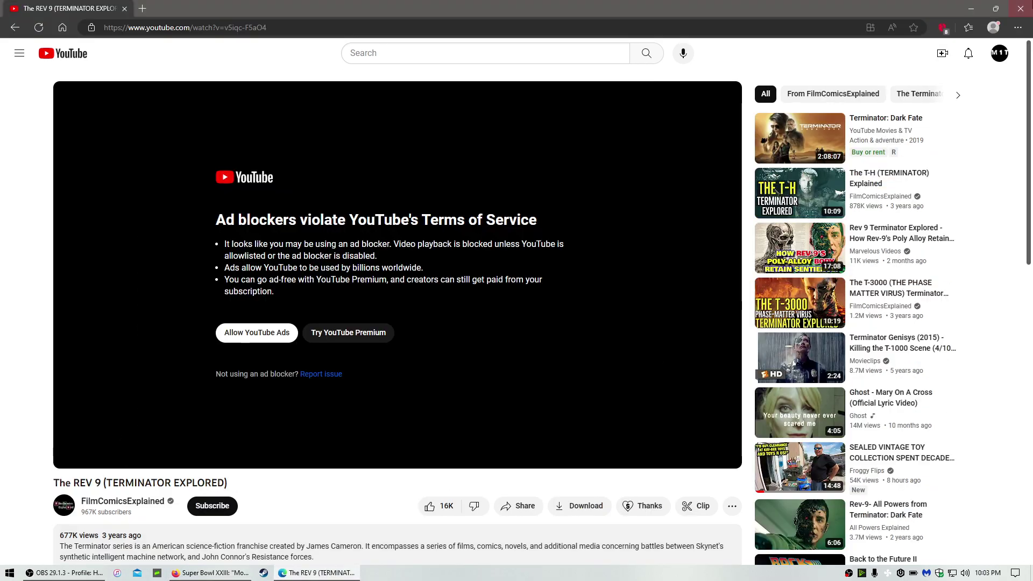
pyautogui.click(1020, 9)
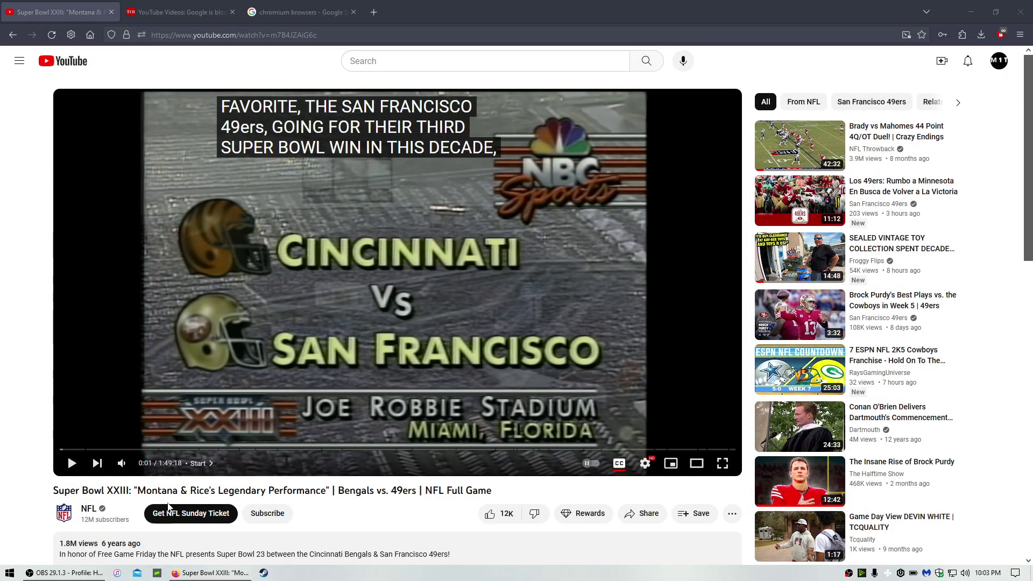